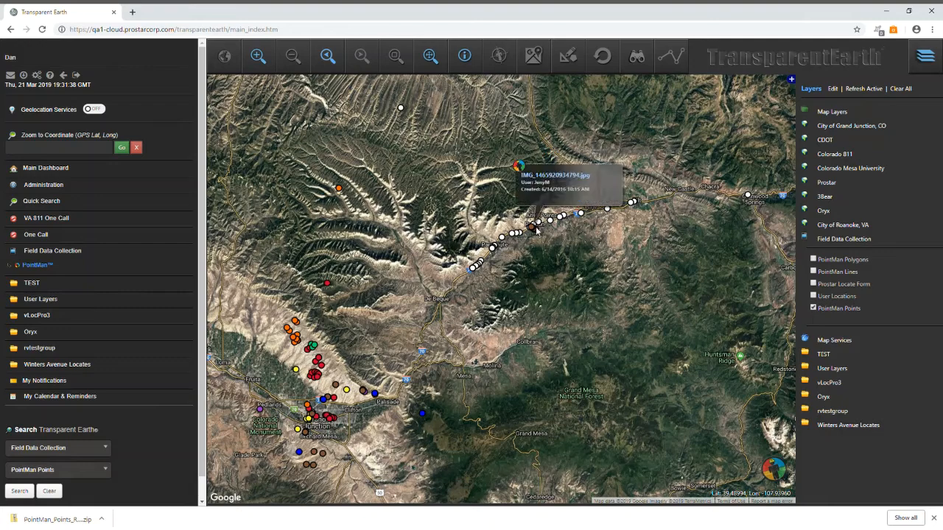
Check the pop-up details of several PointMan points in different areas of the map
mouse_move(317, 364)
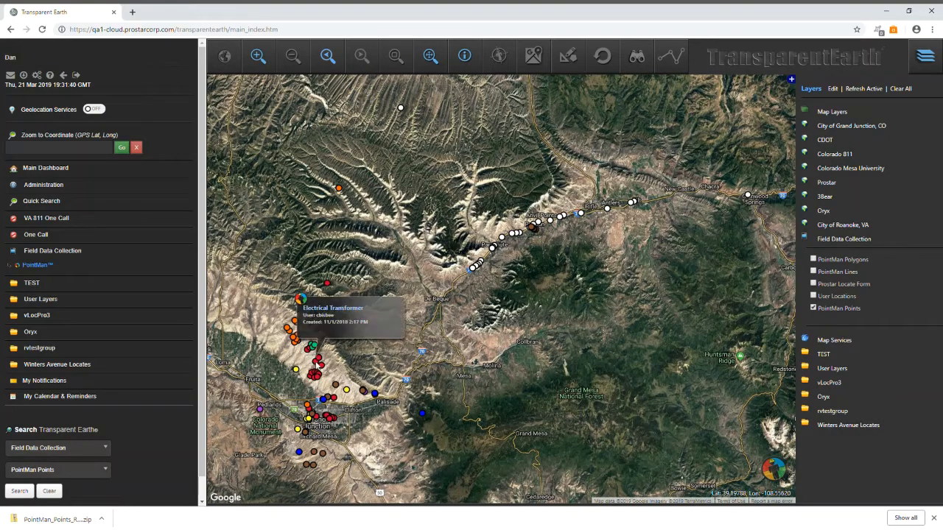
mouse_move(295, 323)
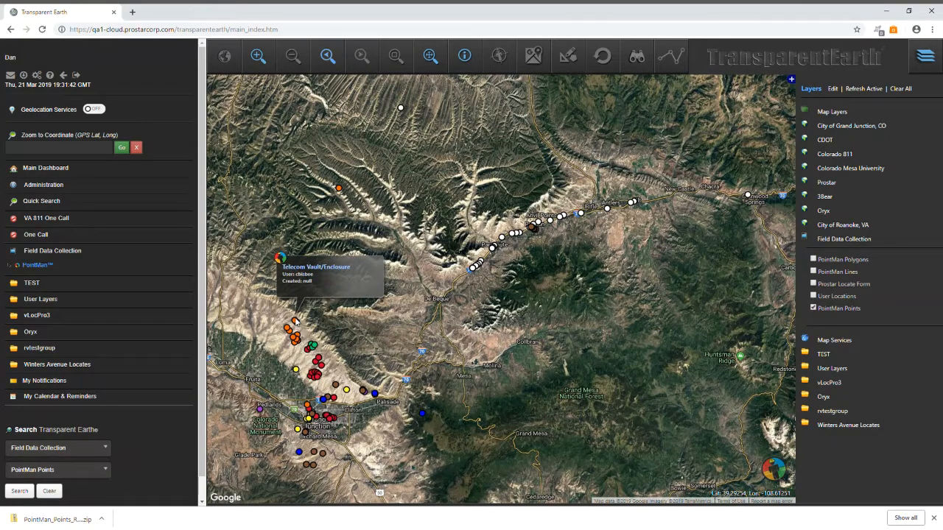
mouse_move(475, 271)
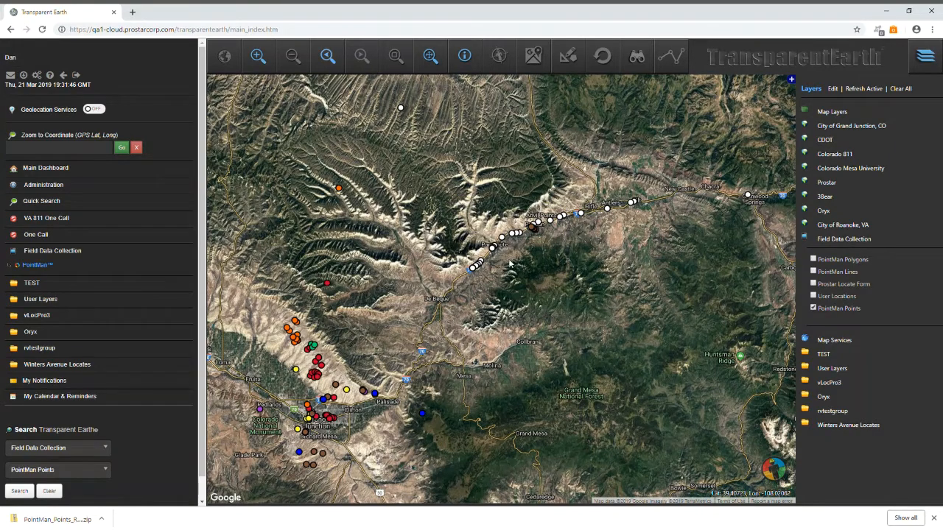
mouse_move(537, 230)
Search the Field Data Collection category for PointMan Points and move the results window aside to uncover more of the map
left_click(49, 268)
left_click(106, 449)
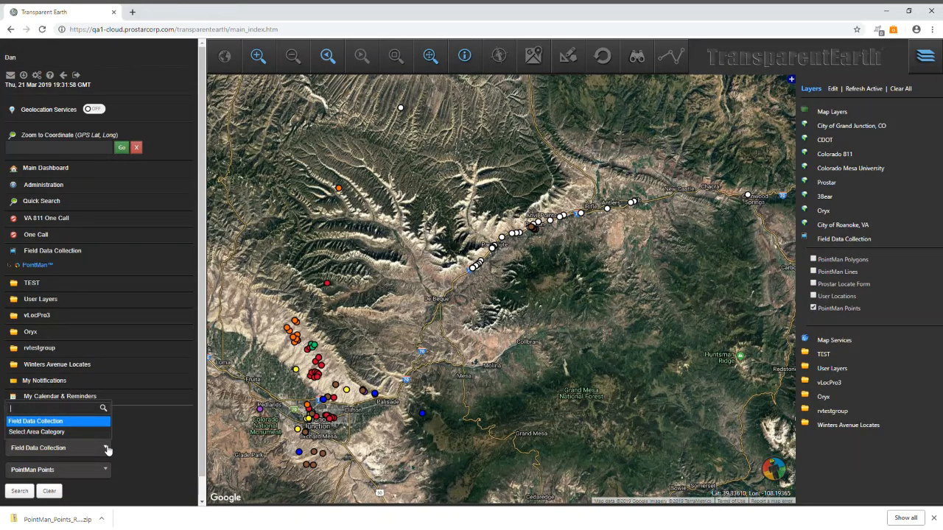
left_click(108, 450)
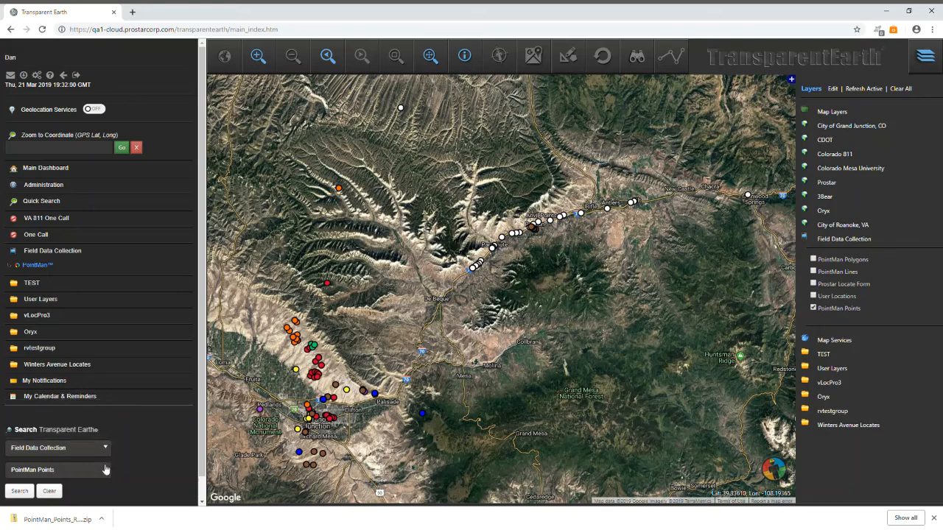
left_click(107, 471)
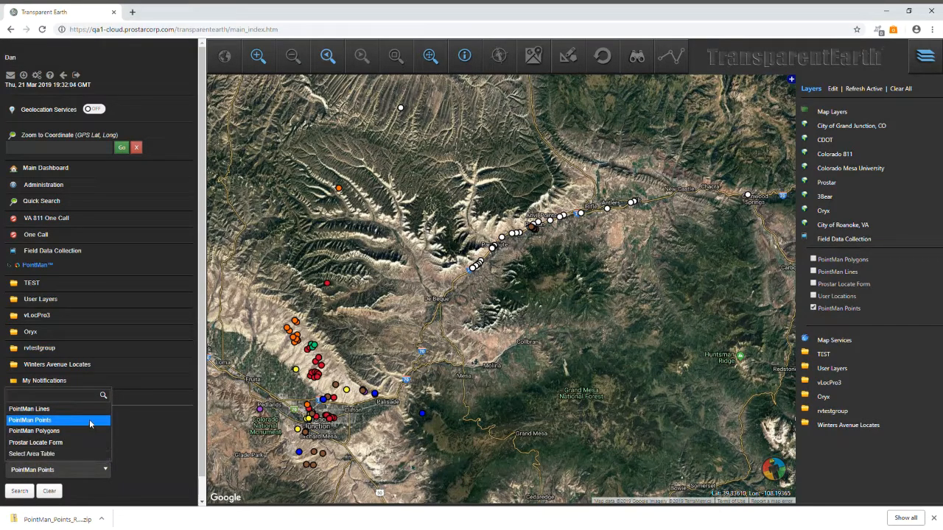
left_click(89, 420)
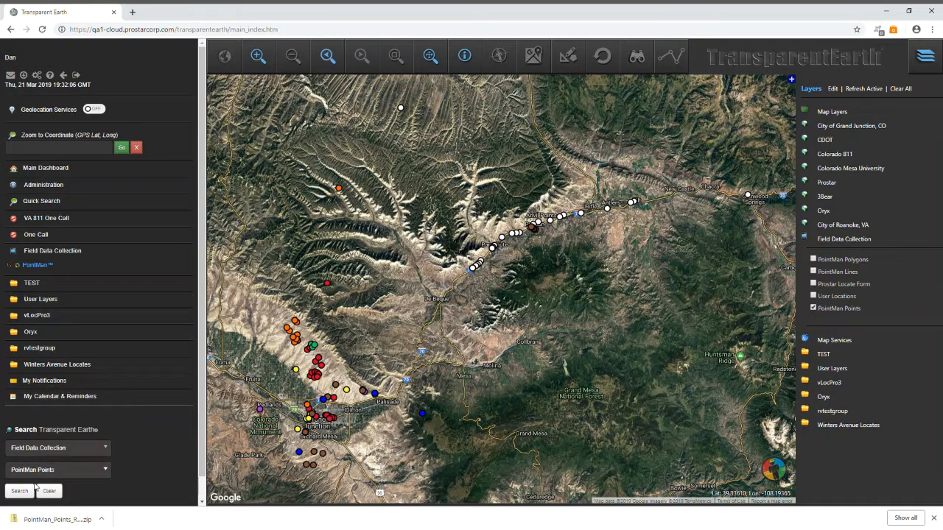
left_click(19, 491)
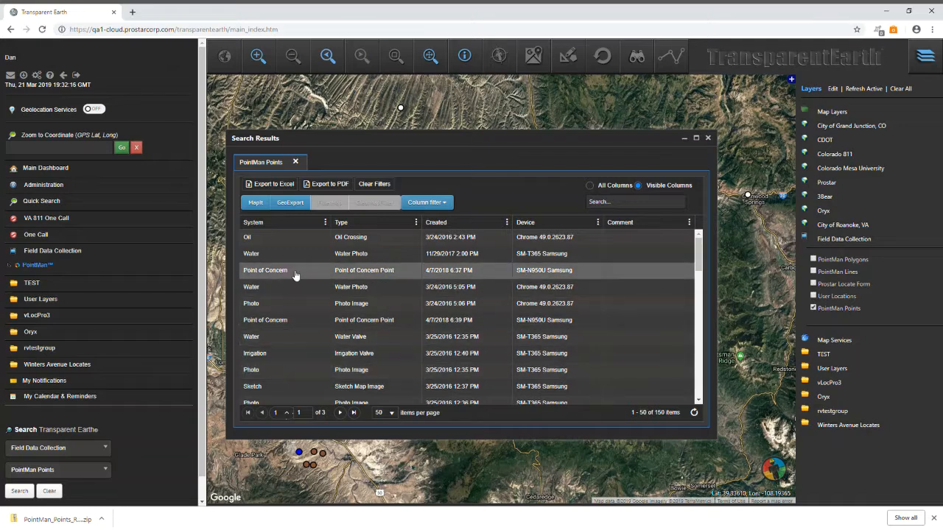
left_click_drag(413, 143, 226, 103)
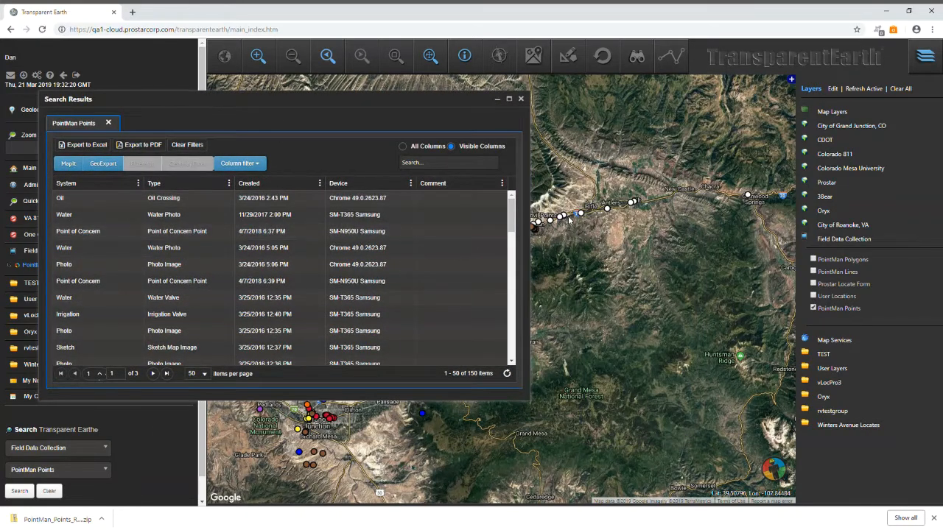
mouse_move(565, 218)
mouse_move(306, 434)
left_click_drag(377, 107, 404, 93)
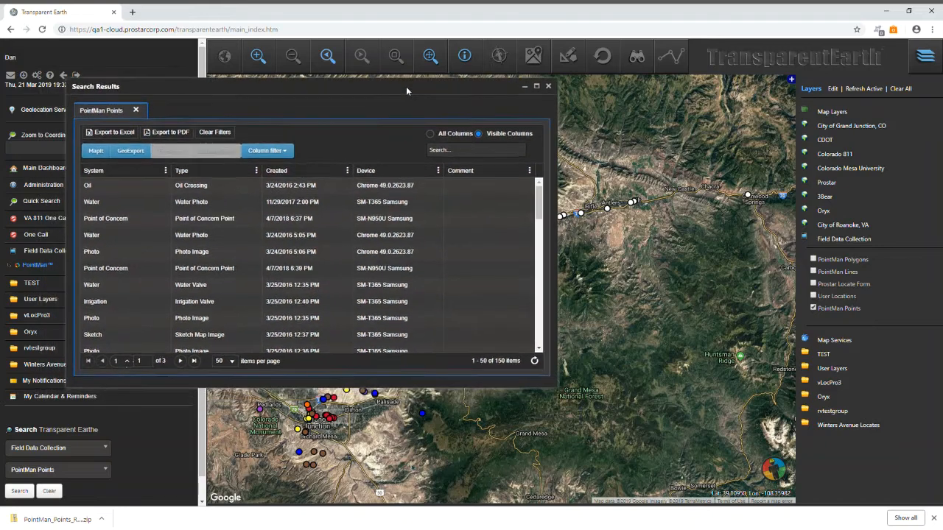
Filter the System column of the PointMan Points results to values that start with "Point of"
left_click(166, 171)
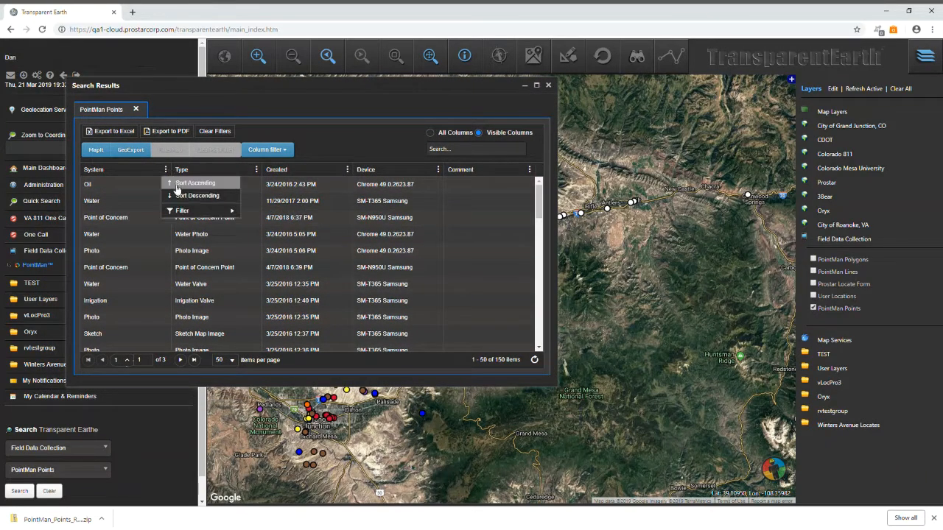
mouse_move(188, 210)
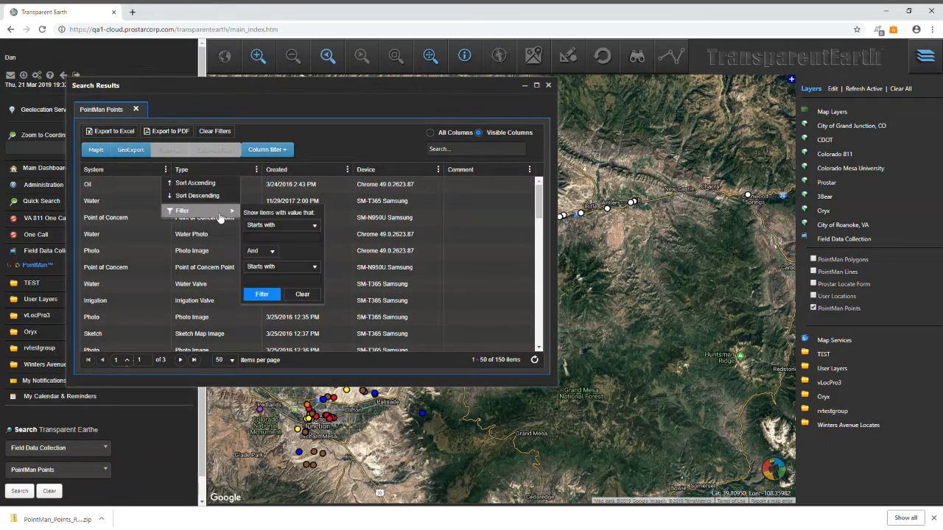
left_click(318, 230)
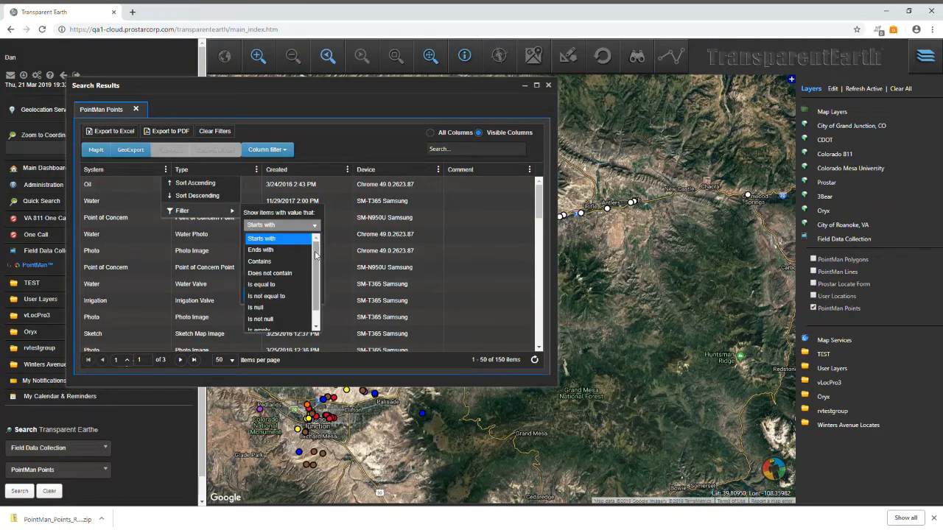
scroll(310, 259, "down", 1)
scroll(311, 259, "up", 1)
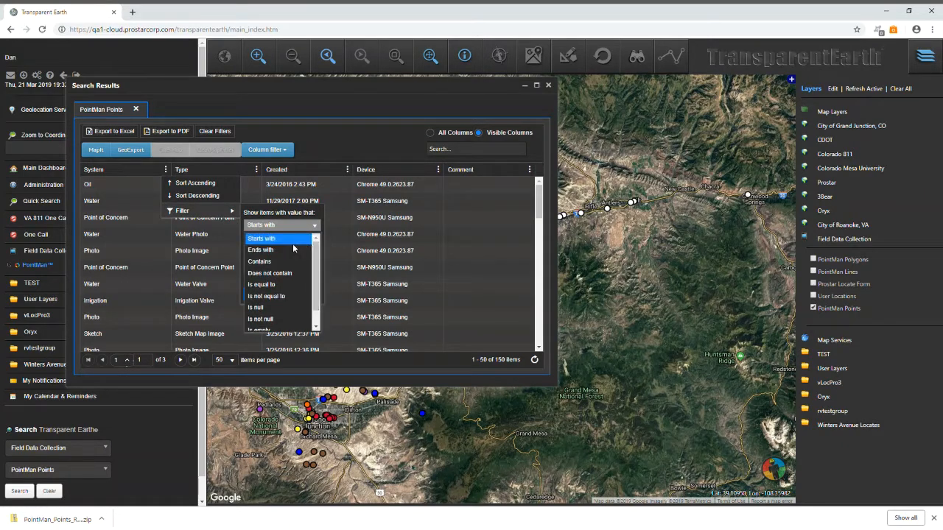
left_click(288, 241)
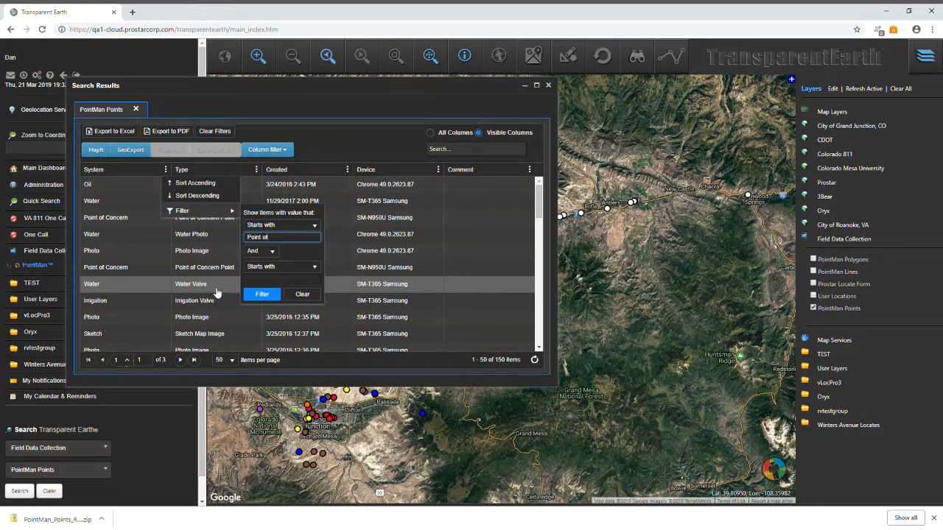
left_click(266, 294)
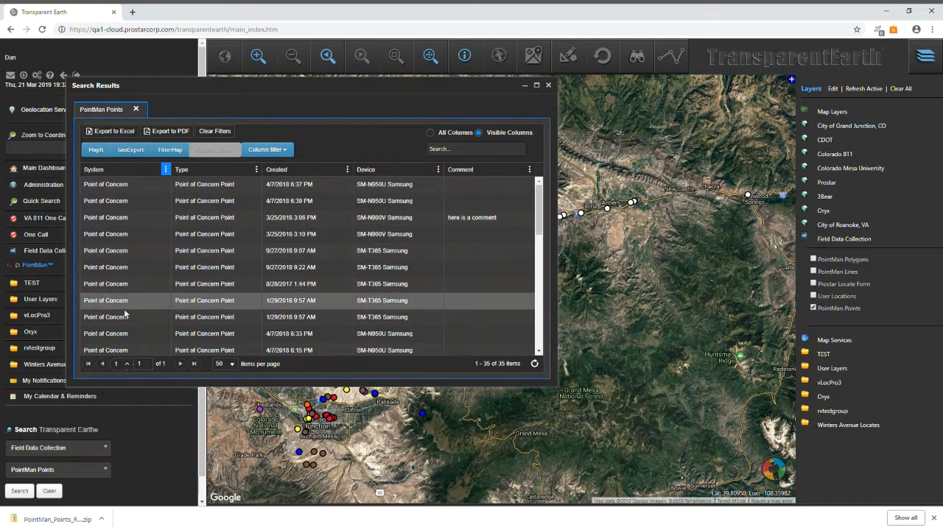
Add the User column to the visible columns of the PointMan Points results
left_click(286, 151)
left_click_drag(317, 193, 316, 276)
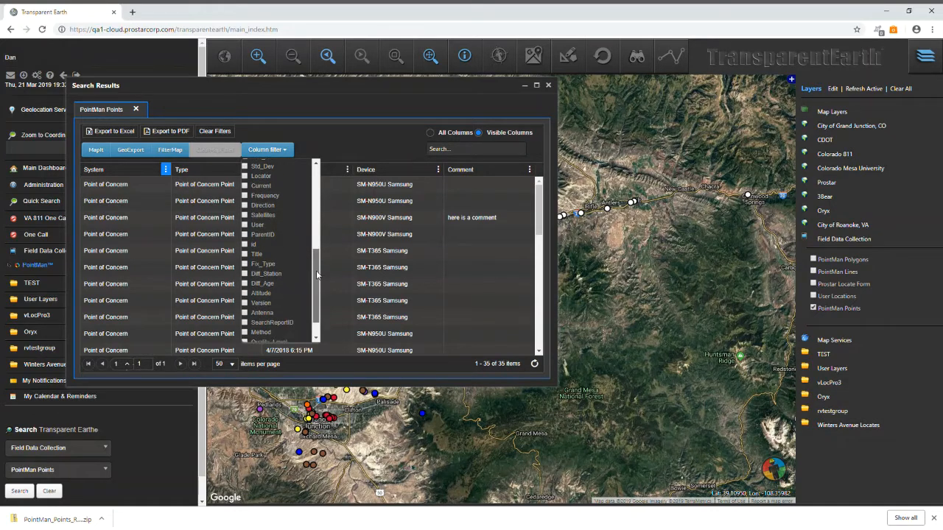
left_click(251, 228)
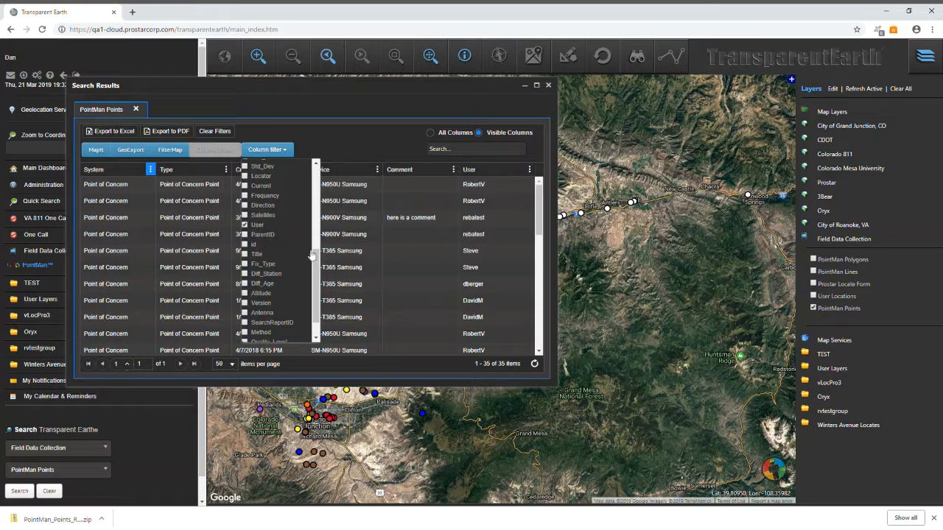
left_click(349, 149)
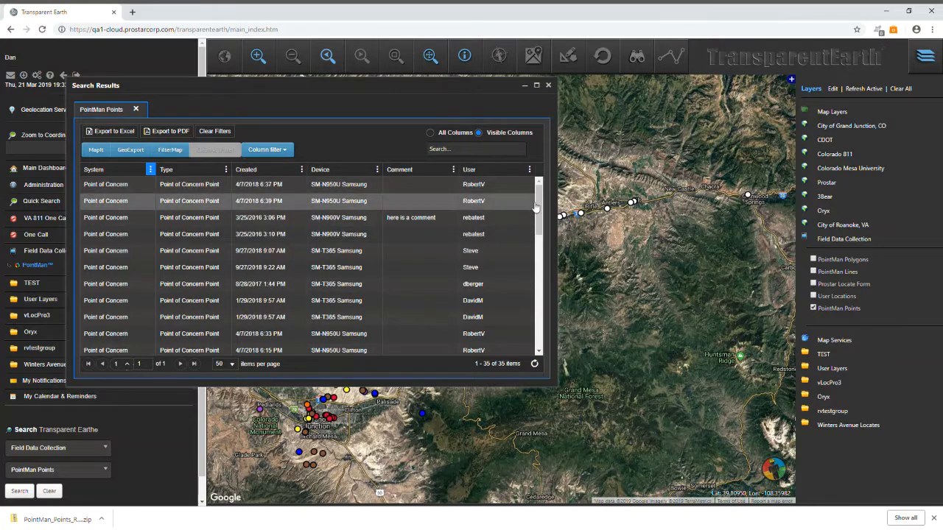
left_click_drag(541, 227, 552, 202)
left_click(530, 170)
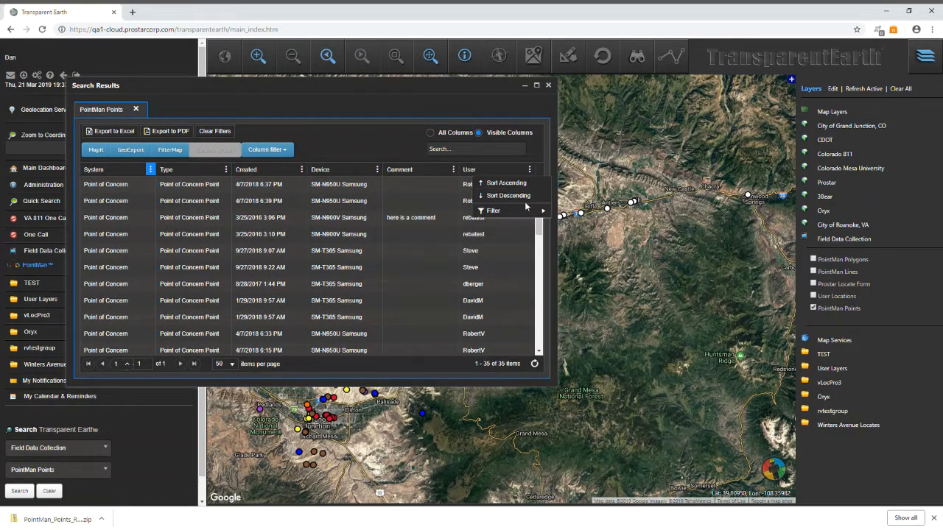
mouse_move(528, 212)
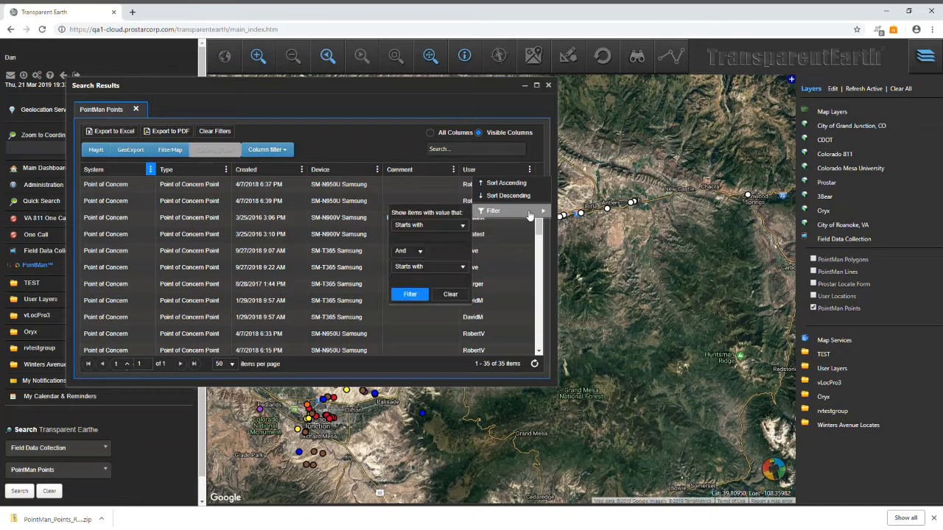
left_click(459, 226)
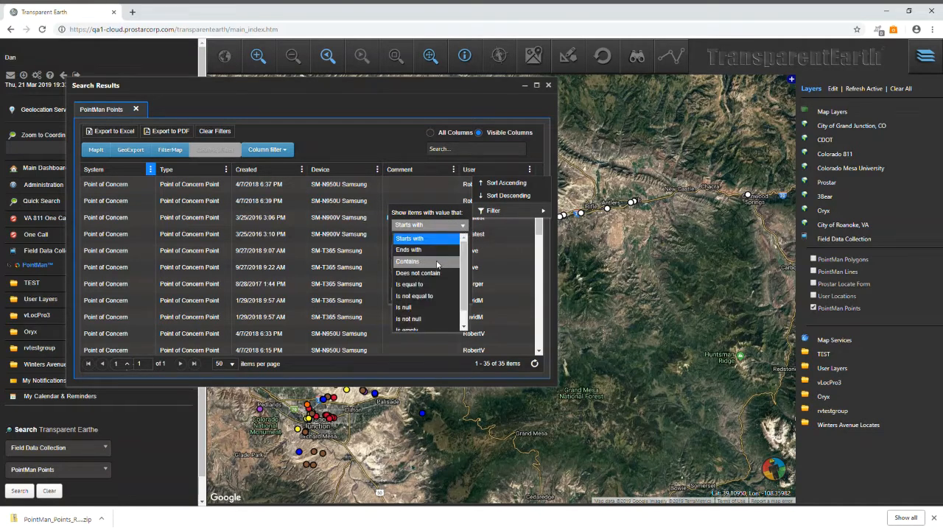
left_click(464, 228)
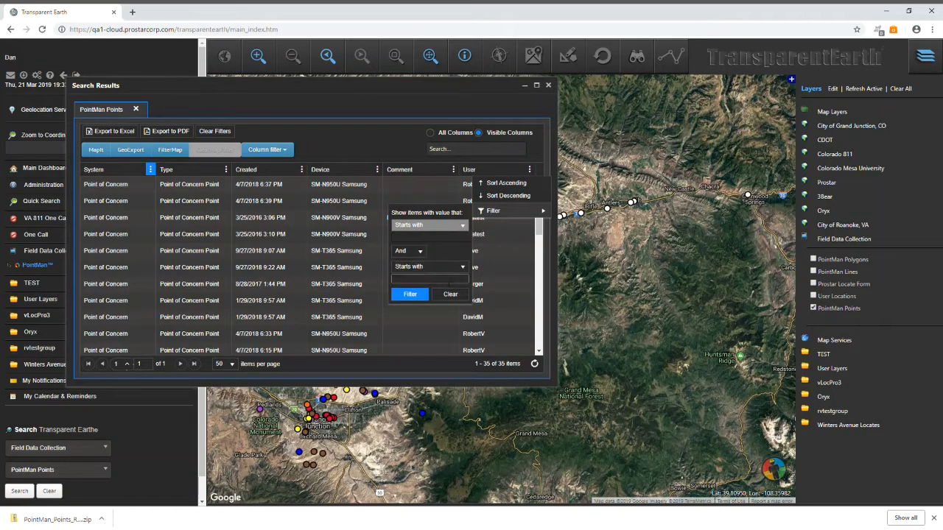
left_click(445, 296)
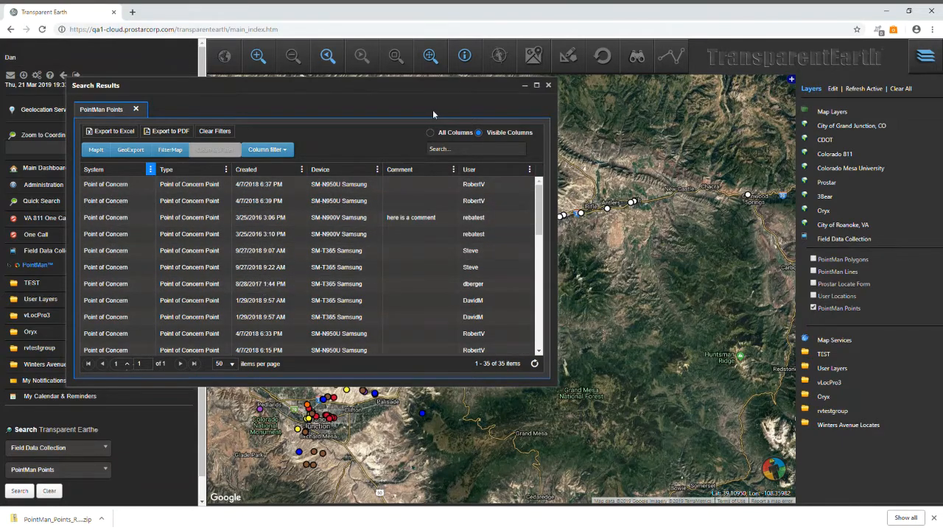
Apply the current results filter to the map with FilterMap and minimize the search results window
left_click_drag(423, 93, 542, 138)
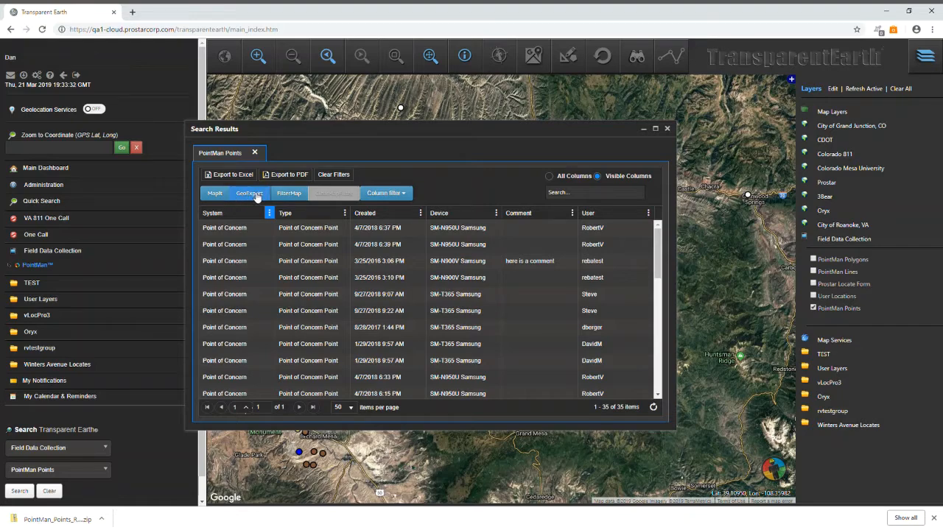
left_click_drag(326, 131, 246, 80)
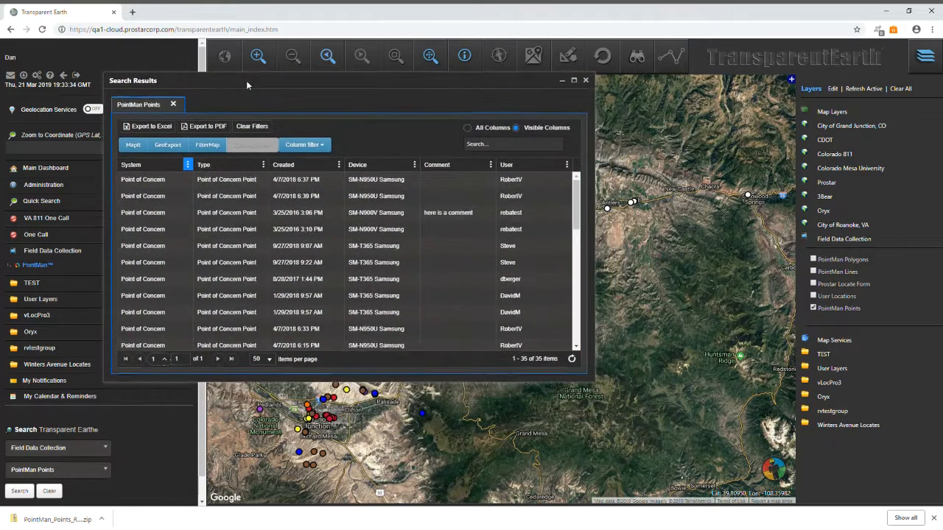
left_click(219, 149)
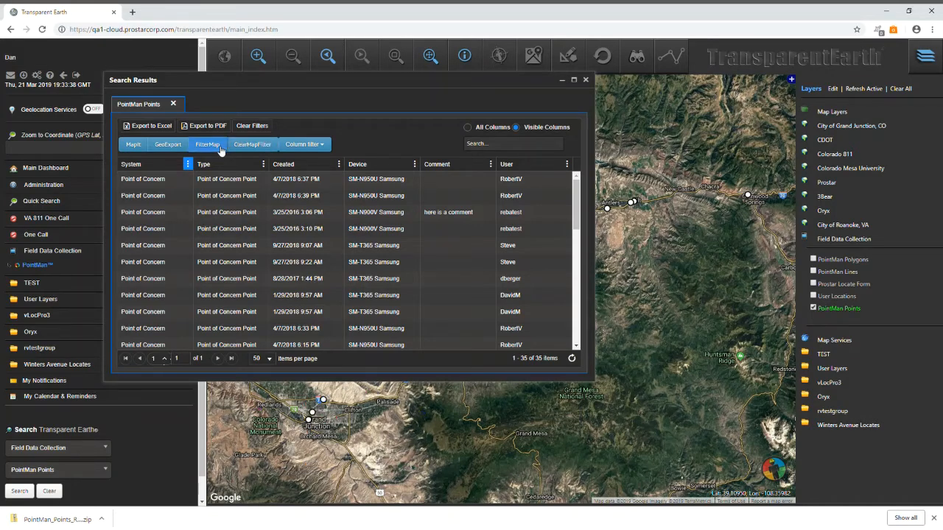
left_click(563, 81)
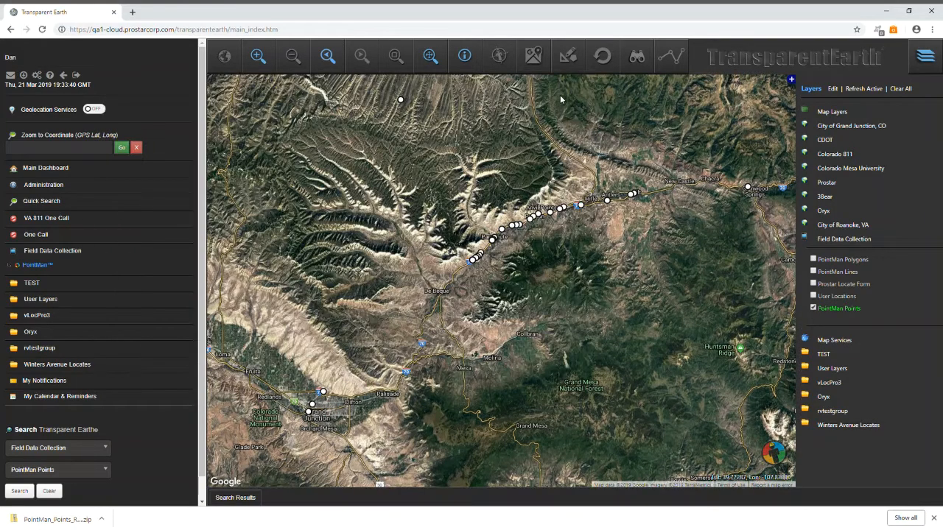
Check the filtered points at the map's full extent and back at the previous extent, and restore the search results window
mouse_move(324, 396)
left_click(225, 57)
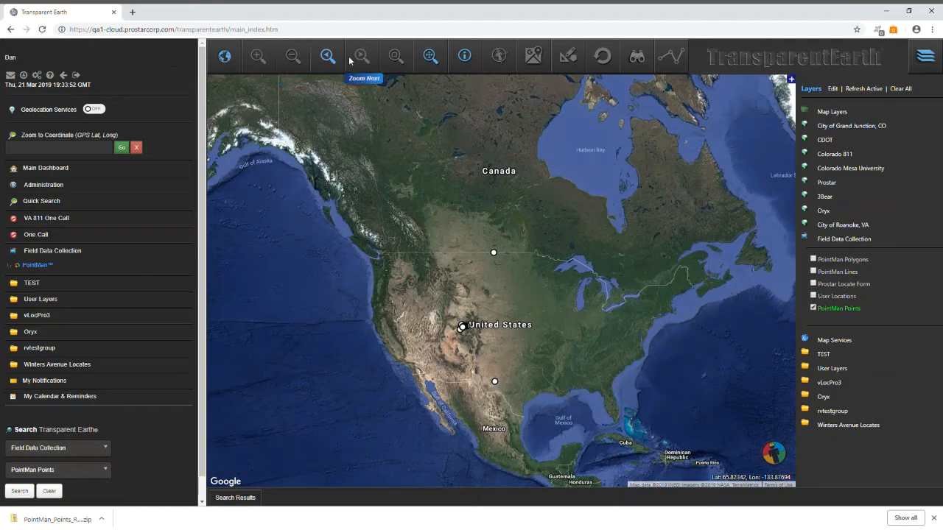
left_click(326, 58)
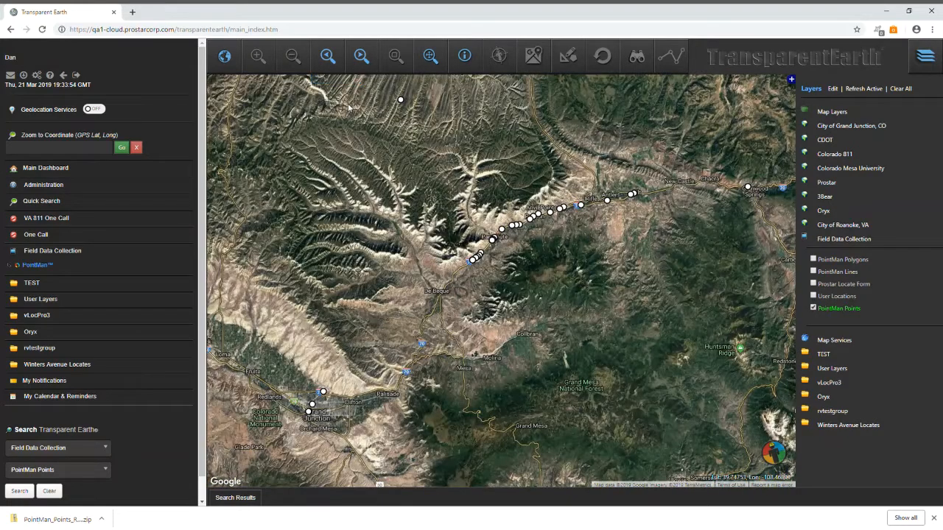
left_click(252, 498)
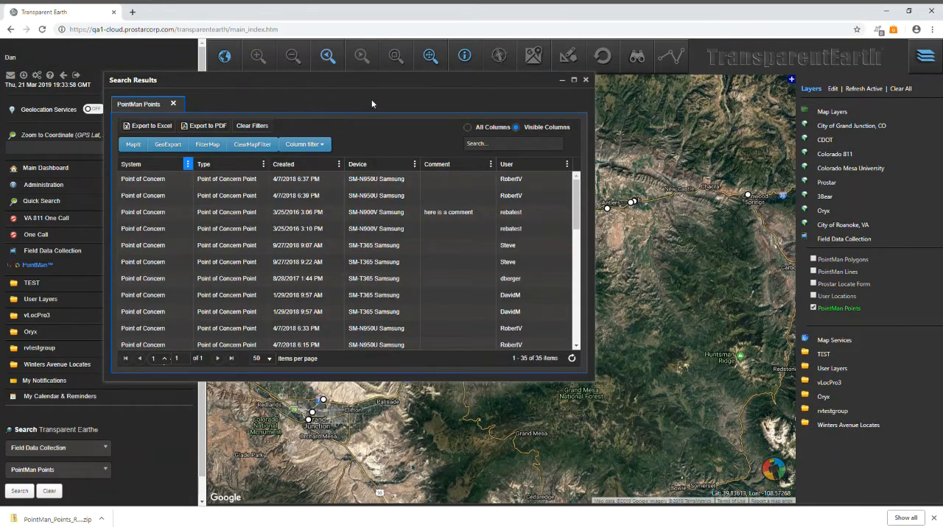
left_click_drag(373, 80, 435, 96)
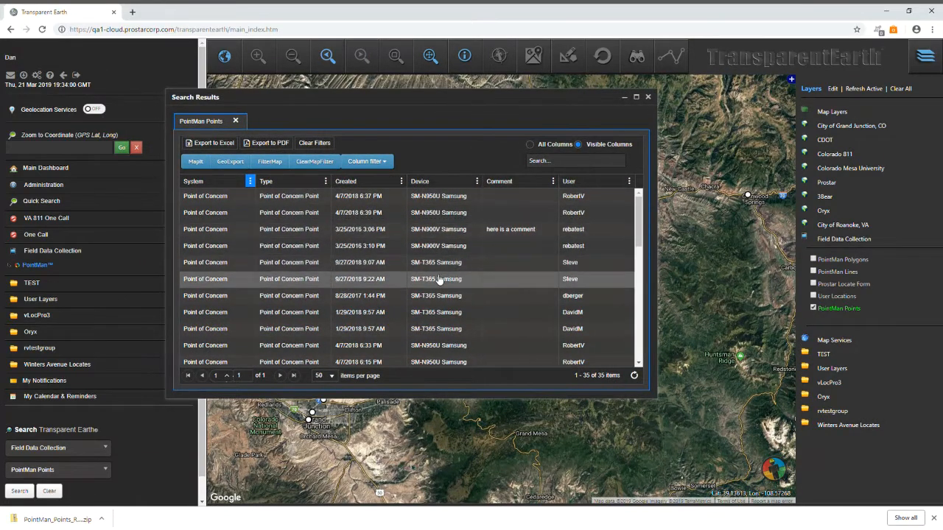
left_click(401, 182)
mouse_move(418, 226)
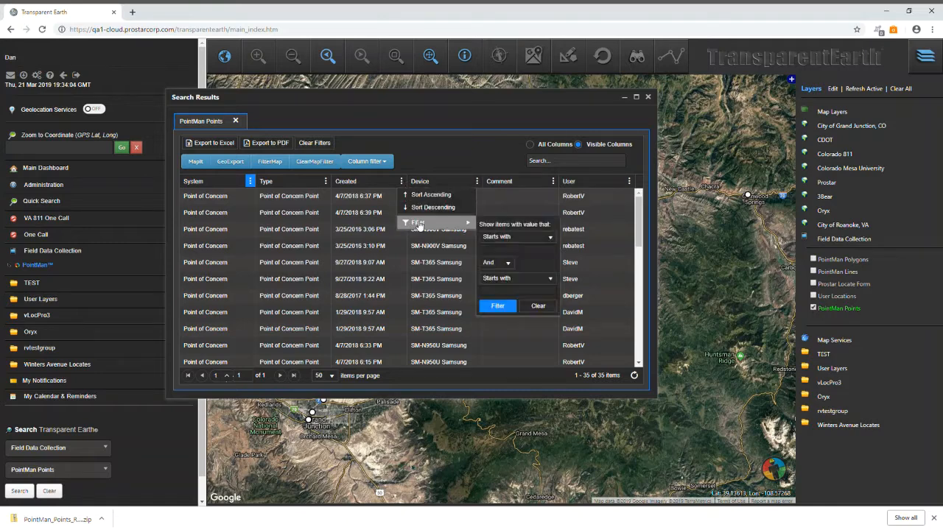
left_click(442, 146)
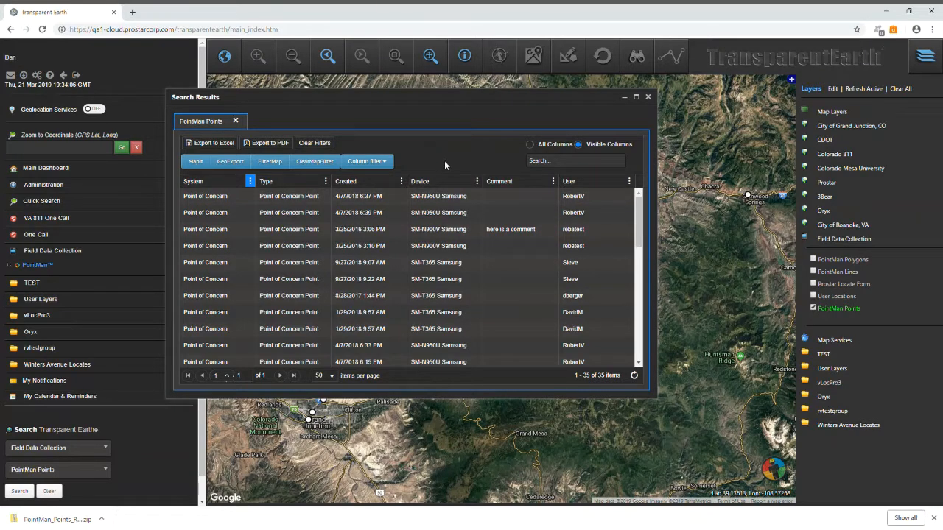
Start a GeoExport of the filtered points, review the format and coordinate system options, and keep GeoDatabase with 4326 - WGS 84
left_click(243, 164)
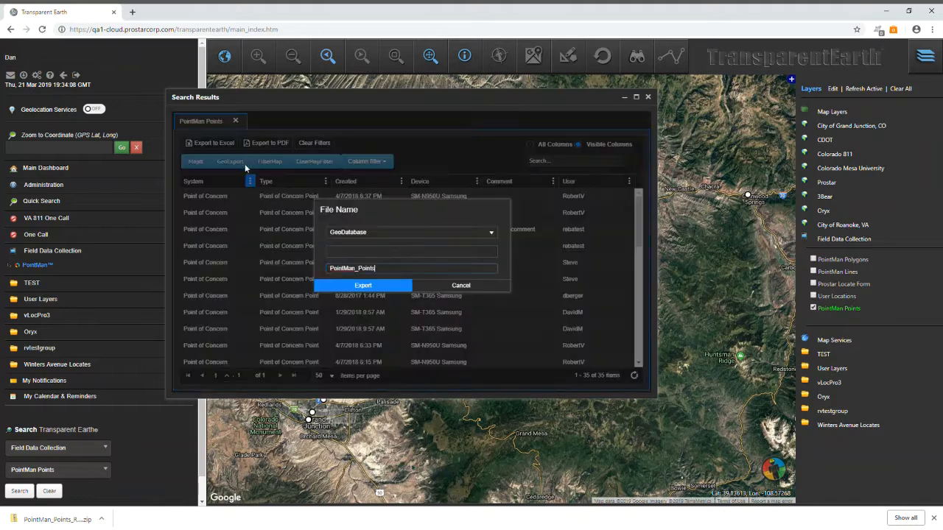
left_click(491, 233)
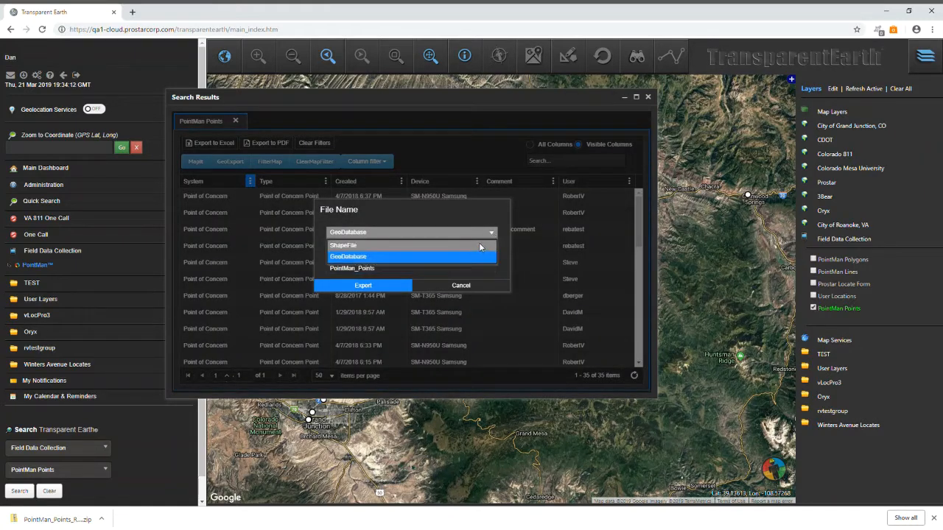
left_click(490, 216)
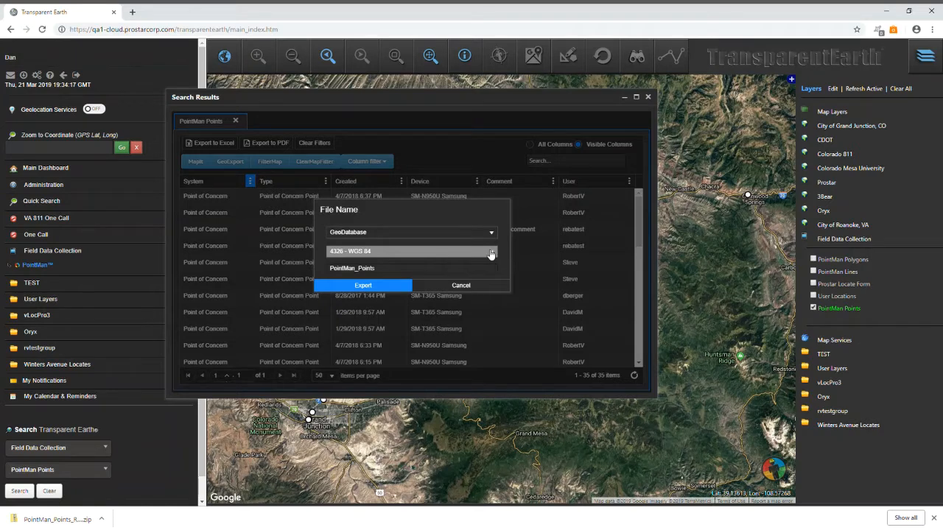
left_click(491, 253)
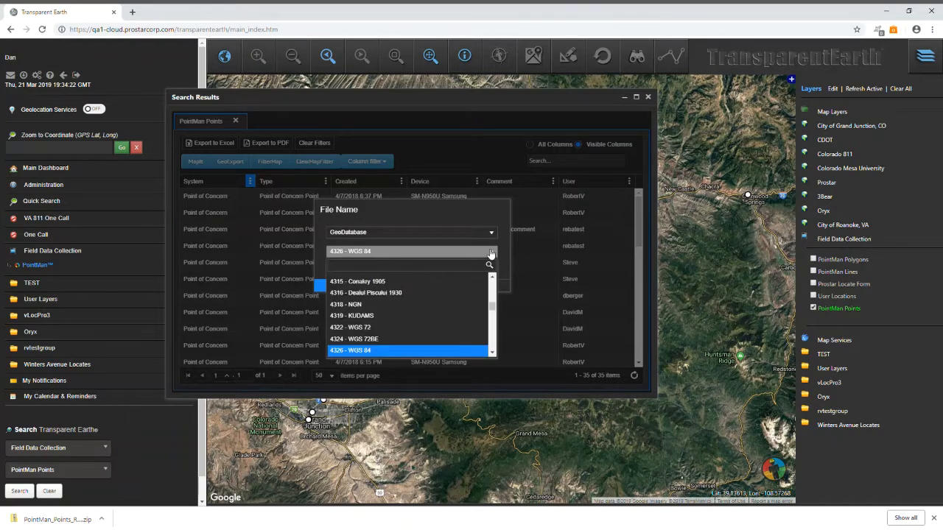
left_click_drag(492, 309, 492, 332)
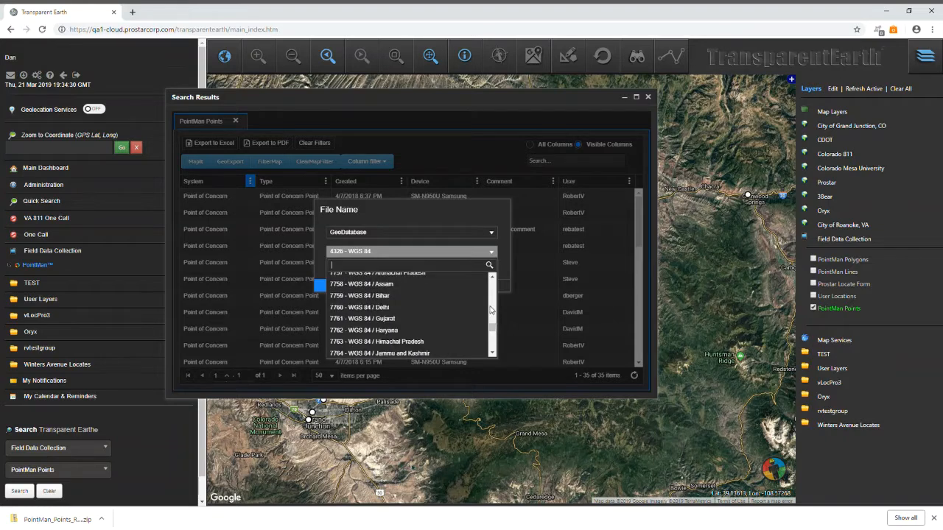
left_click(486, 210)
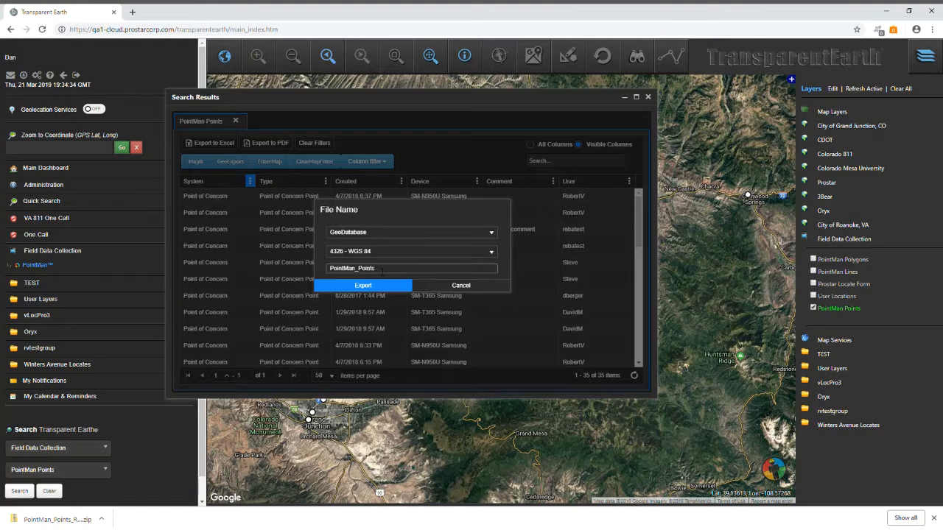
Name the export file Point_of_Concerns and run the export
left_click_drag(375, 269, 323, 268)
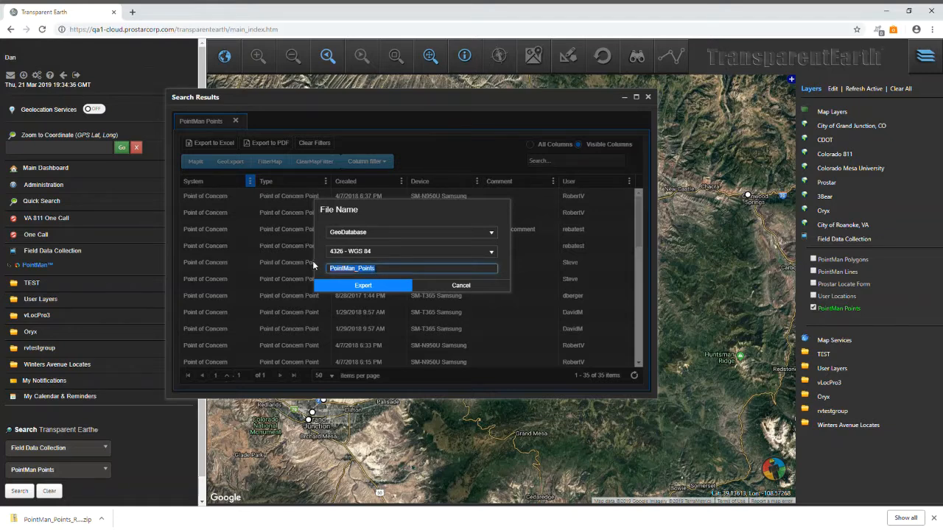
type("Po")
type("int_d")
type("f_Concern")
left_click(364, 288)
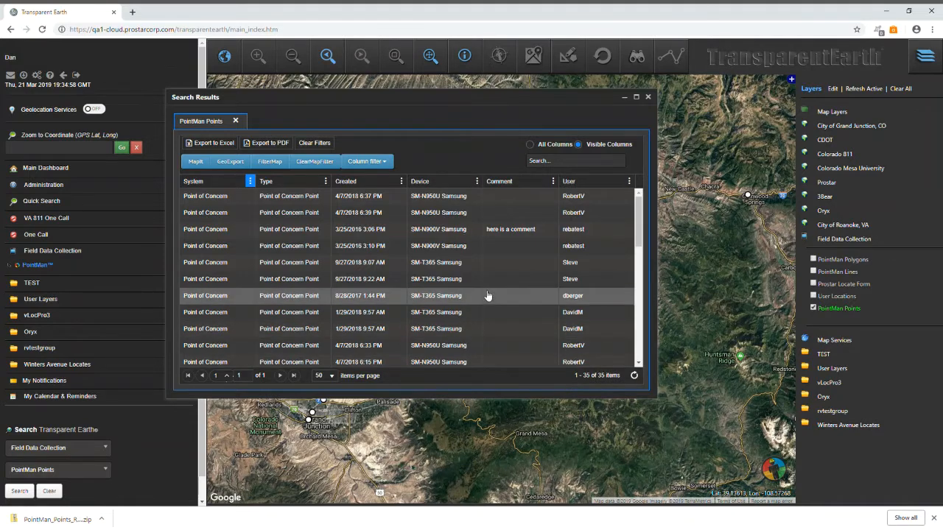
Close the search results window and select the Point_of_Concerns export in the Downloads list
left_click_drag(567, 101, 626, 111)
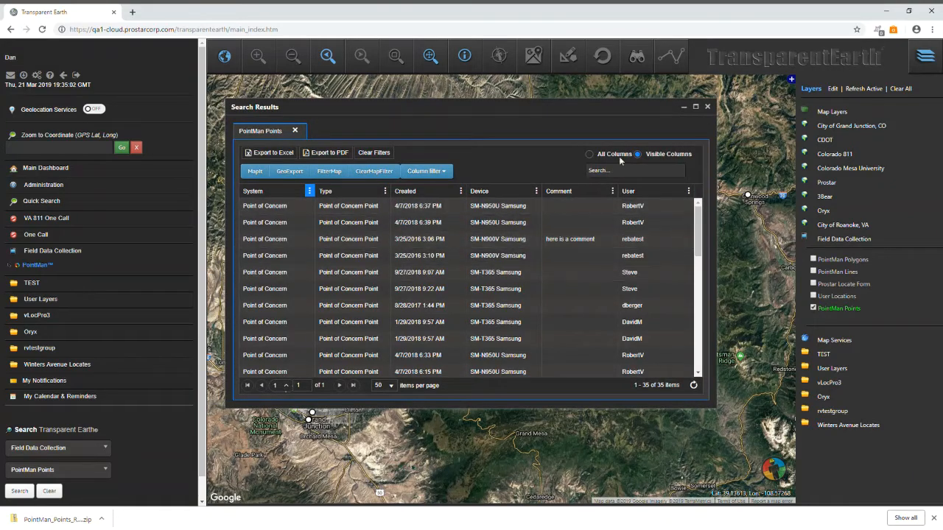
left_click(707, 108)
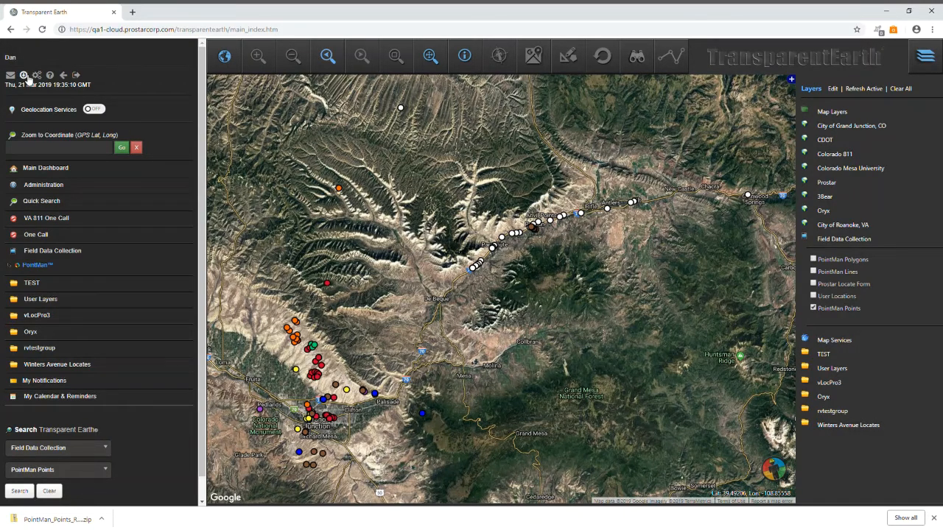
left_click(24, 76)
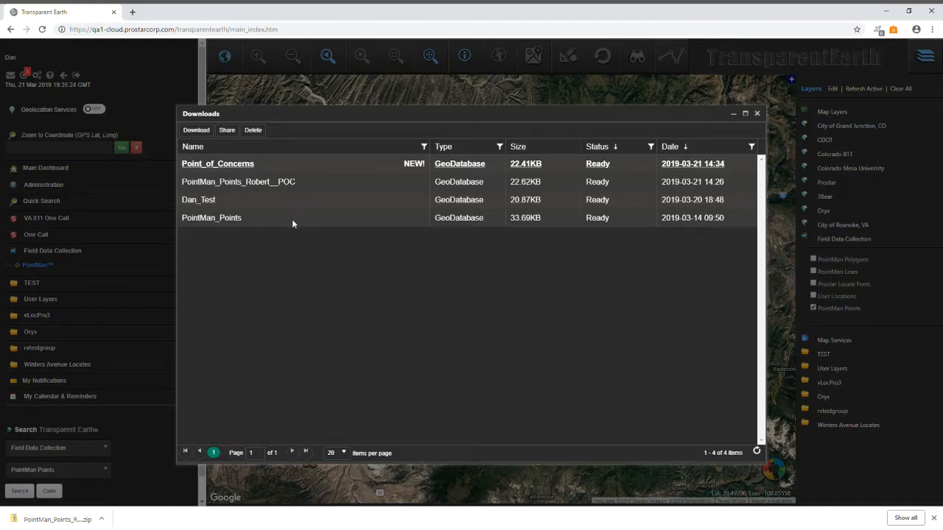
left_click(344, 166)
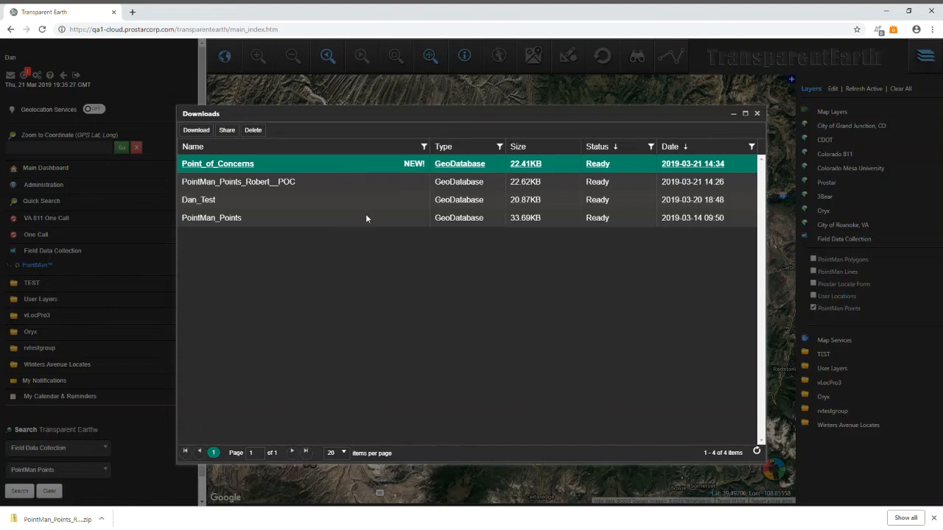
Choose users to share the Point_of_Concerns export with, and cancel the sharing
left_click(232, 133)
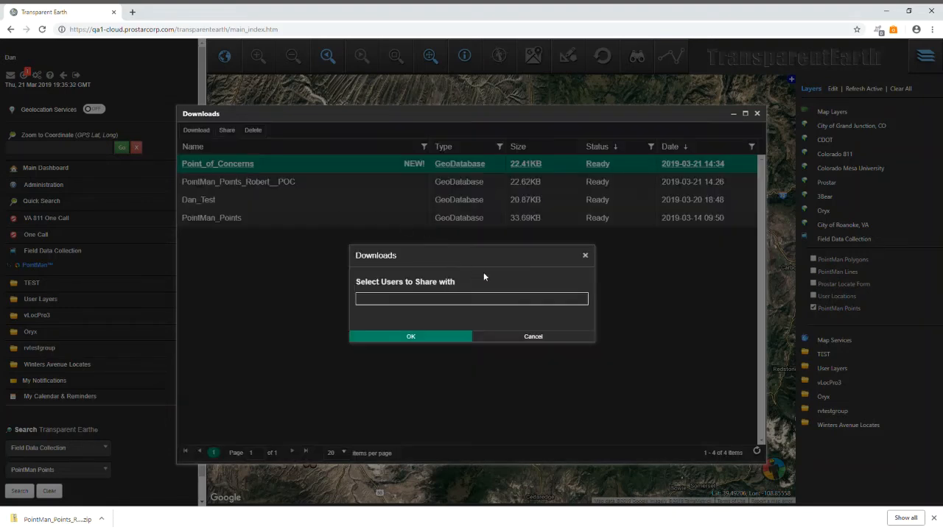
left_click(530, 300)
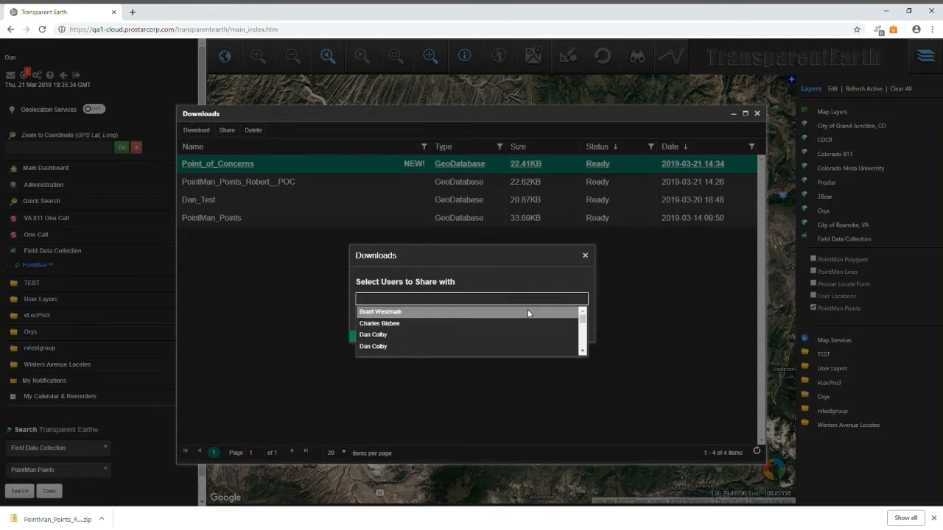
left_click(512, 335)
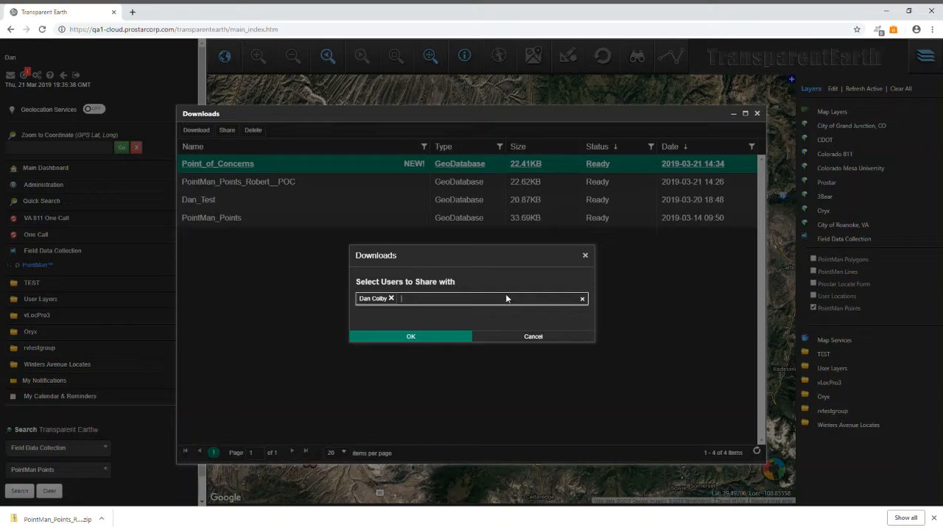
type("b")
left_click(481, 309)
left_click(532, 337)
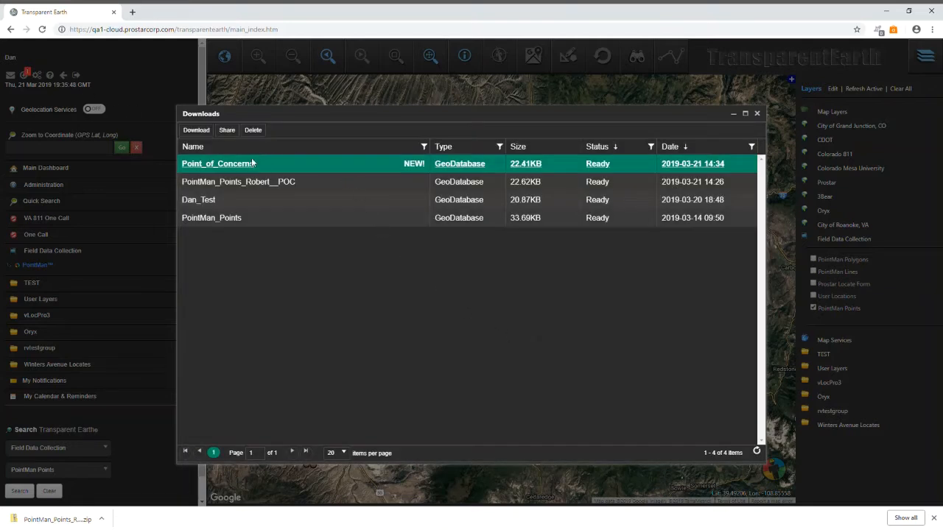
Download the Point_of_Concerns export and open the downloaded zip file
left_click(208, 135)
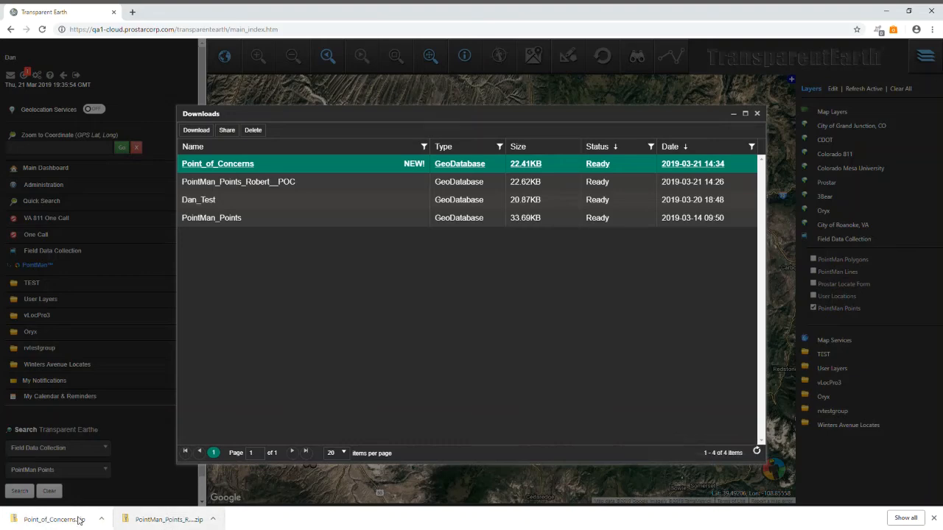
left_click(55, 519)
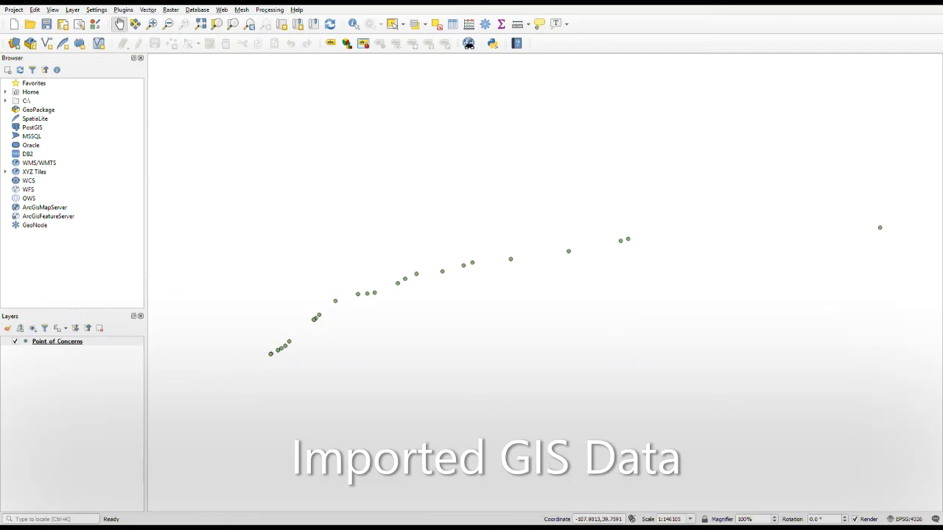
In QGIS, identify several points of the Point of Concerns layer and widen the Identify Results to examine their attributes
left_click(357, 25)
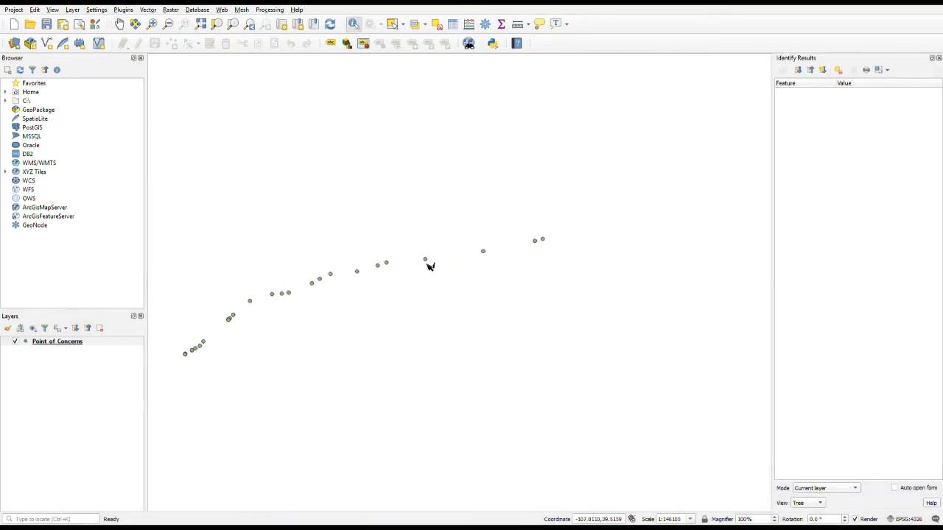
left_click(425, 261)
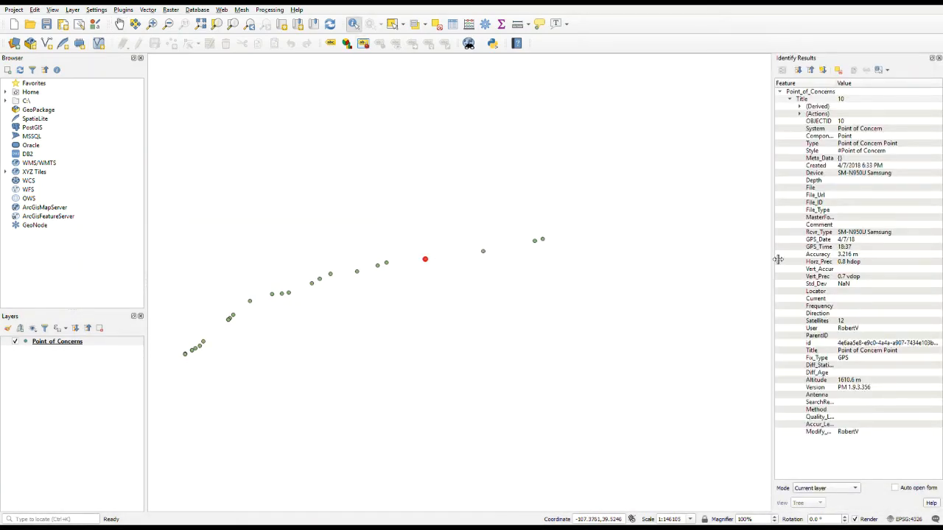
left_click_drag(776, 260, 602, 263)
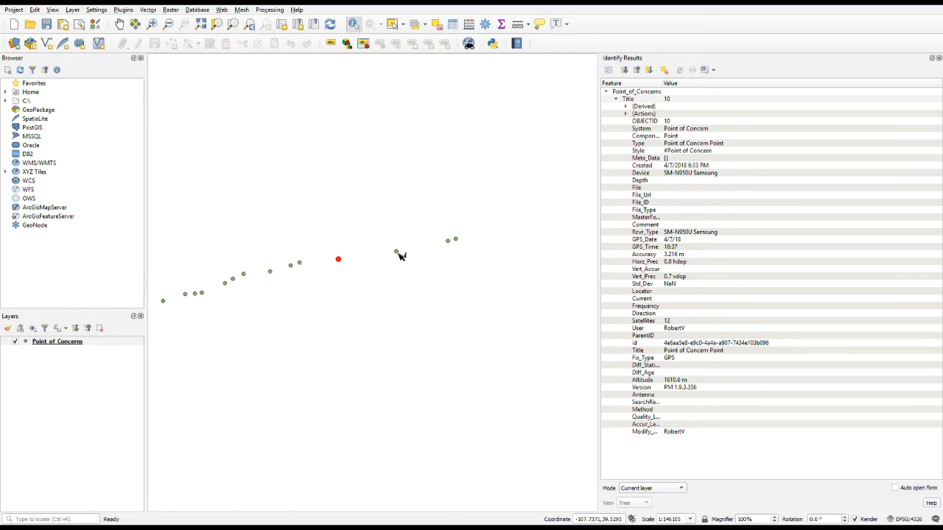
left_click(398, 253)
left_click(455, 241)
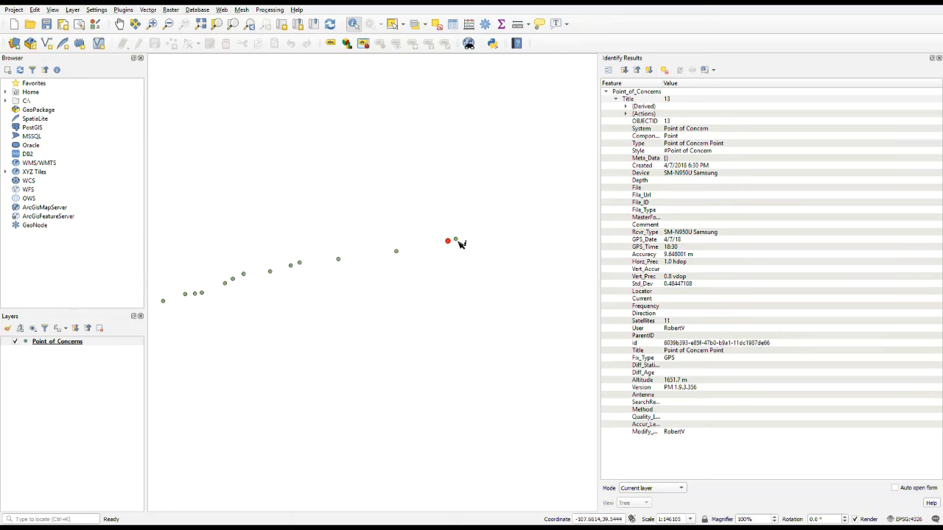